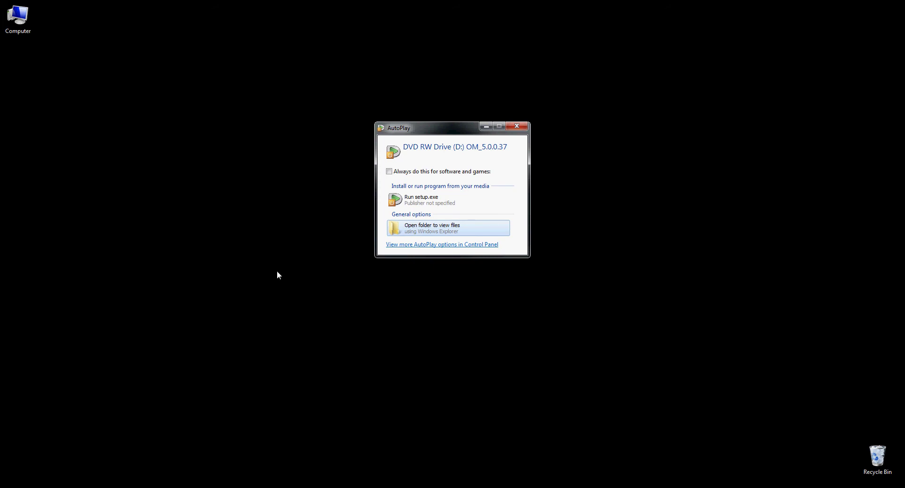
Open the OM_5.0.0.37 disc to view its files and go into the Fonts folder
left_click(430, 227)
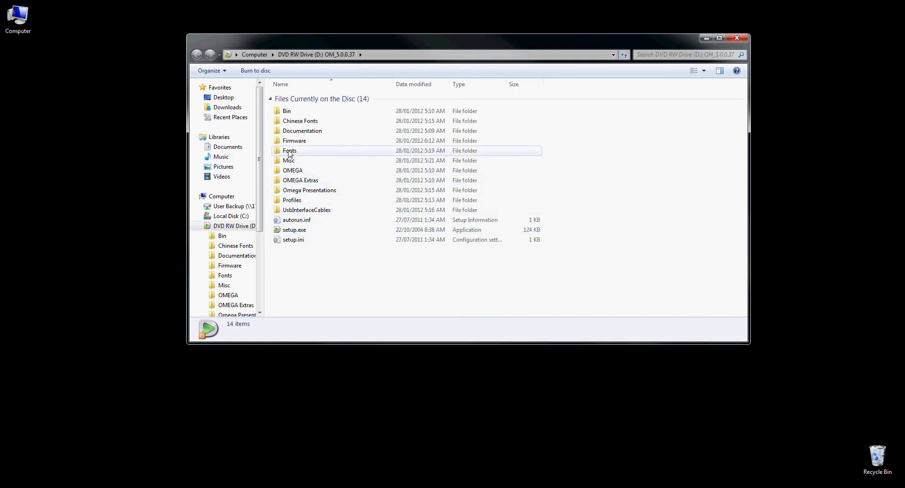
double_click(290, 152)
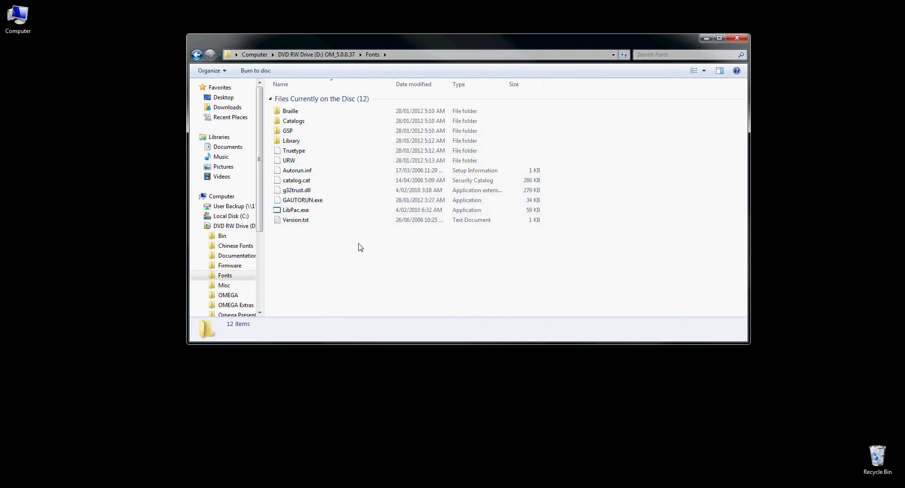
Look through the category folders inside the Library folder, and return to the Fonts folder
double_click(290, 141)
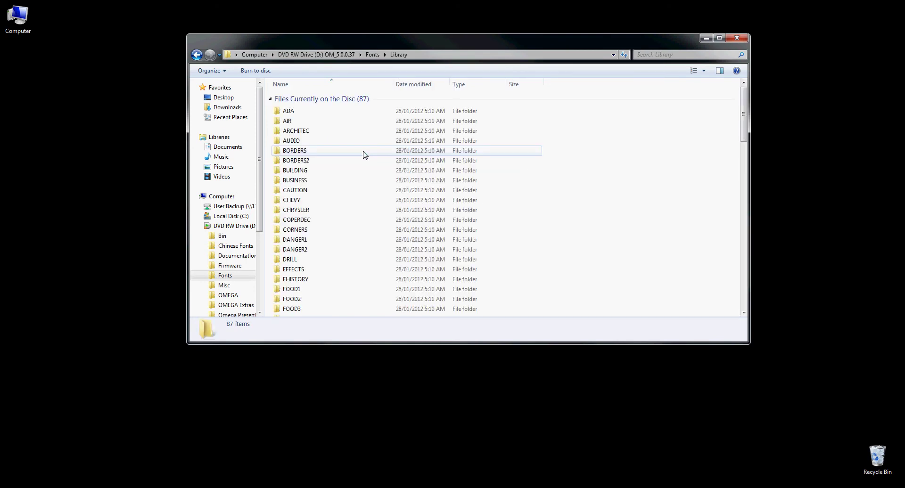
scroll(356, 222, "down", 5)
scroll(358, 231, "down", 15)
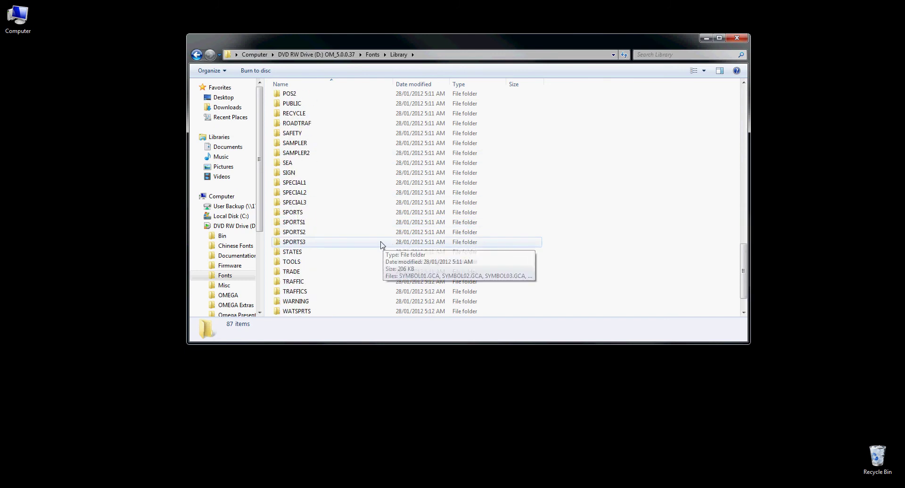
scroll(370, 246, "up", 20)
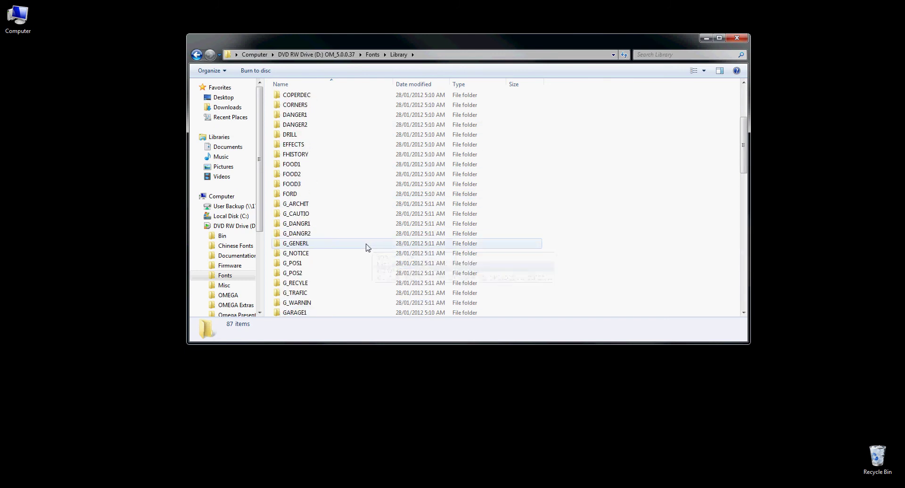
left_click(198, 55)
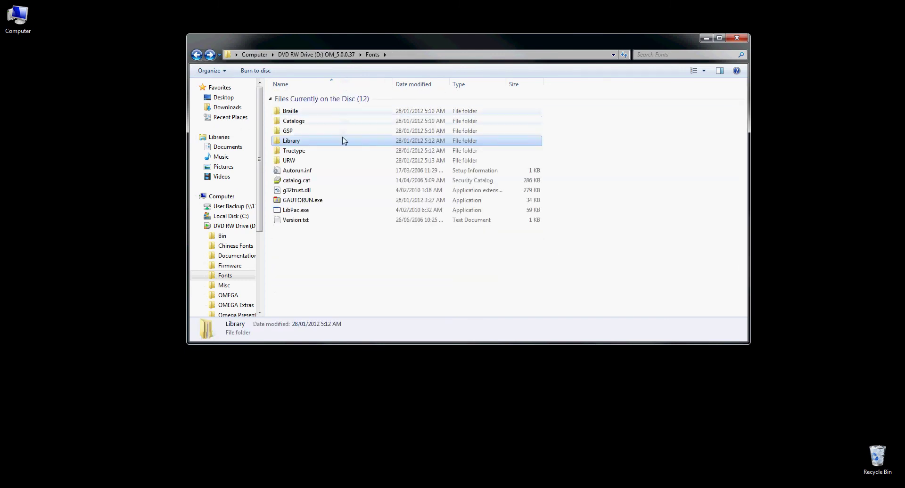
Open URW Font Catalog 2.5.pdf from the Catalogs folder and go to the fonts listed under O
double_click(294, 121)
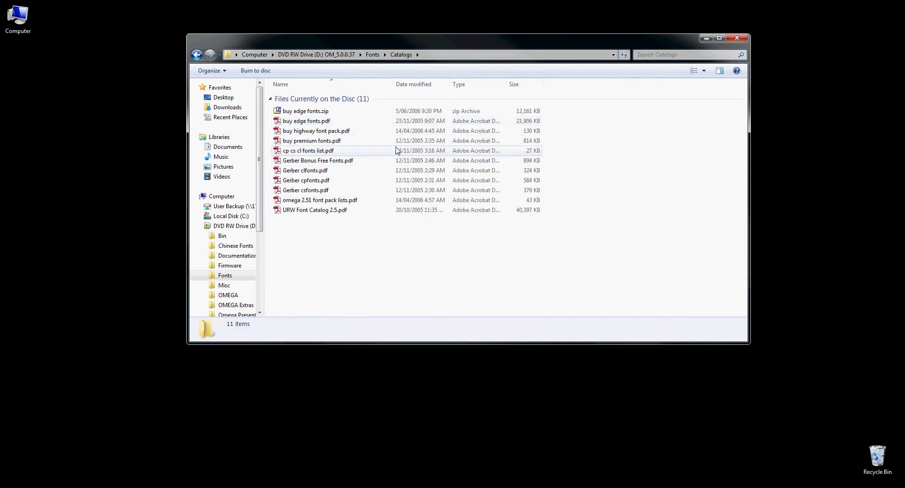
left_click(305, 213)
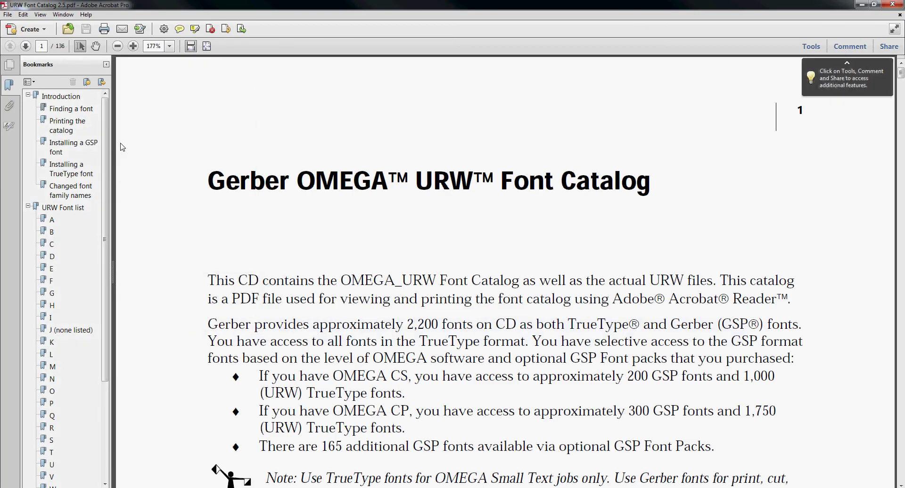
scroll(58, 307, "down", 3)
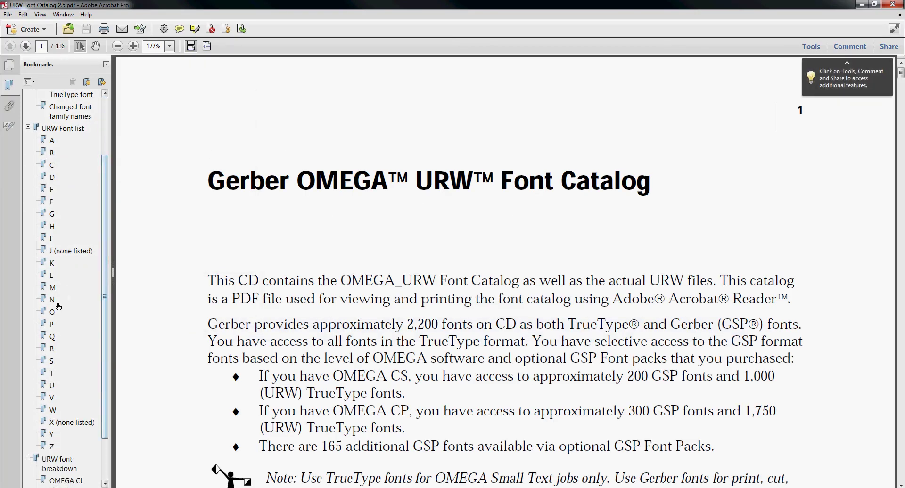
left_click(52, 312)
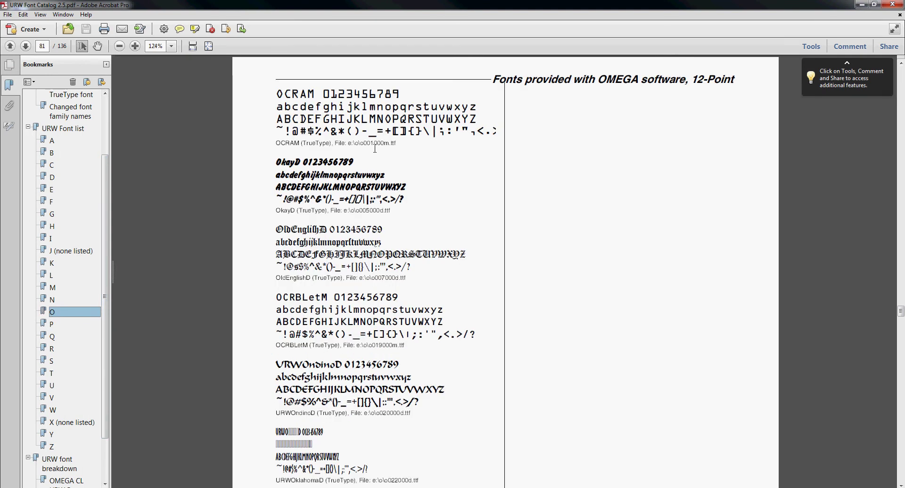
Examine the font samples and the file names below them, from page 81 back to page 79
scroll(375, 148, "up", 4, "ctrl")
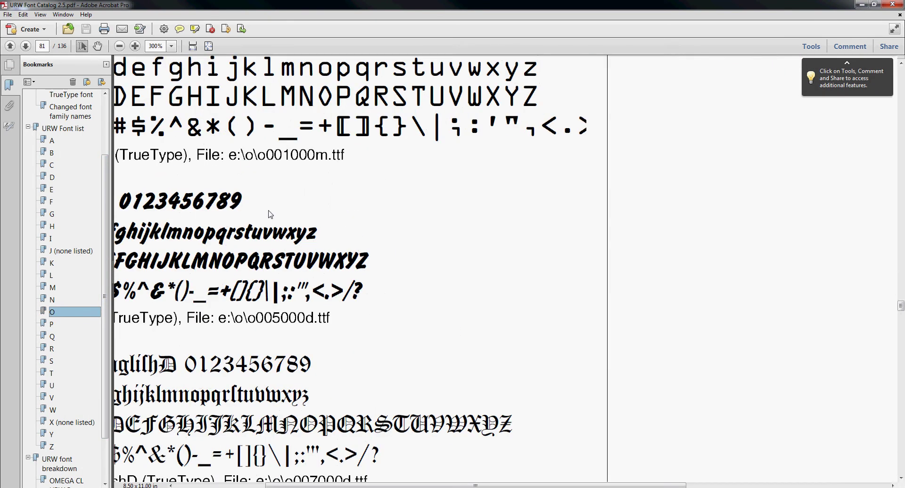
key("alt+Left")
scroll(370, 206, "down", 3)
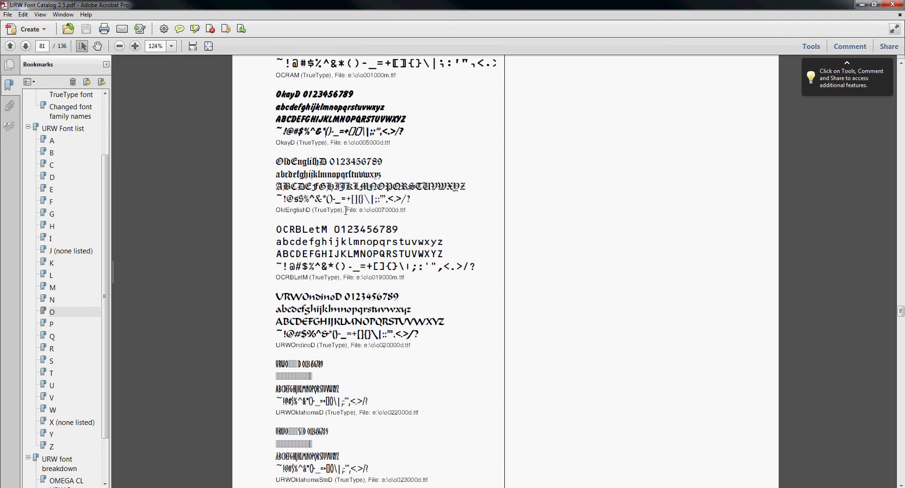
scroll(370, 241, "down", 3)
scroll(380, 256, "up", 6)
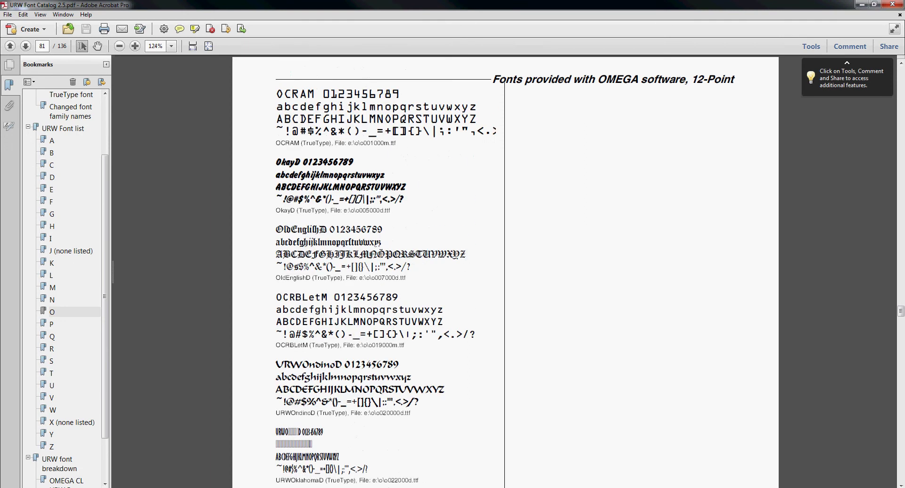
scroll(381, 242, "up", 20)
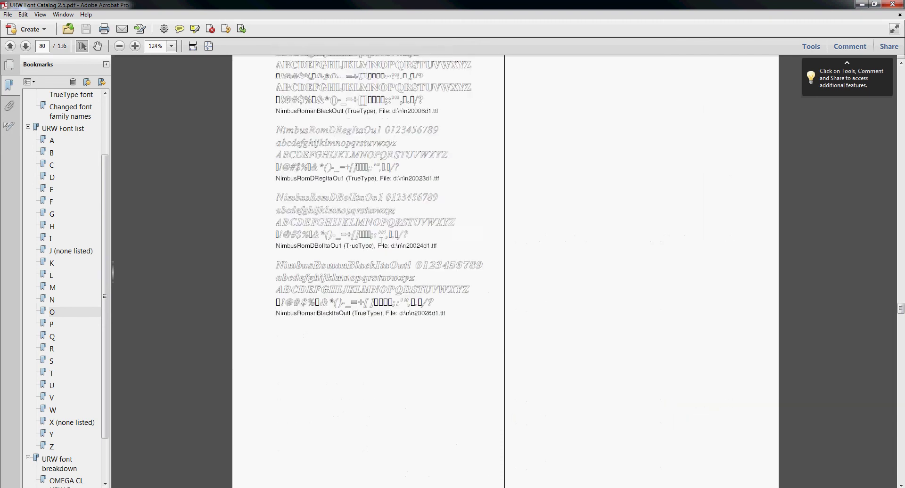
scroll(380, 241, "up", 20)
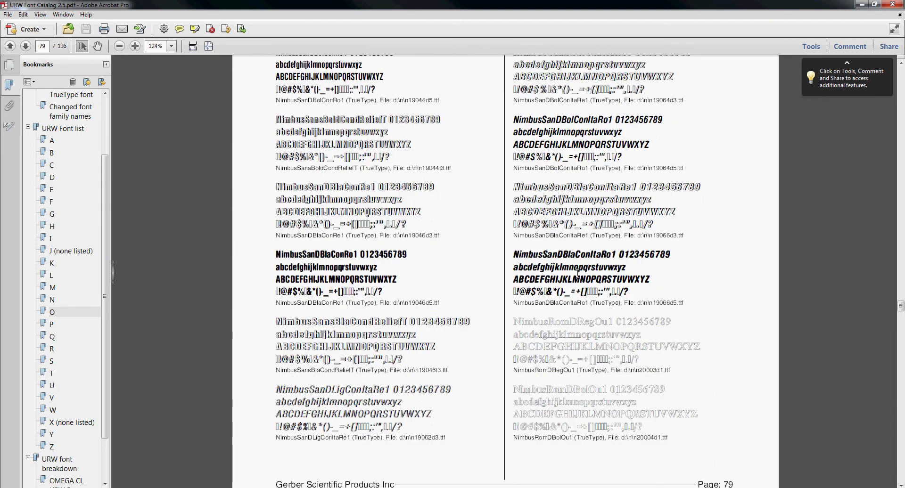
scroll(577, 273, "up", 17)
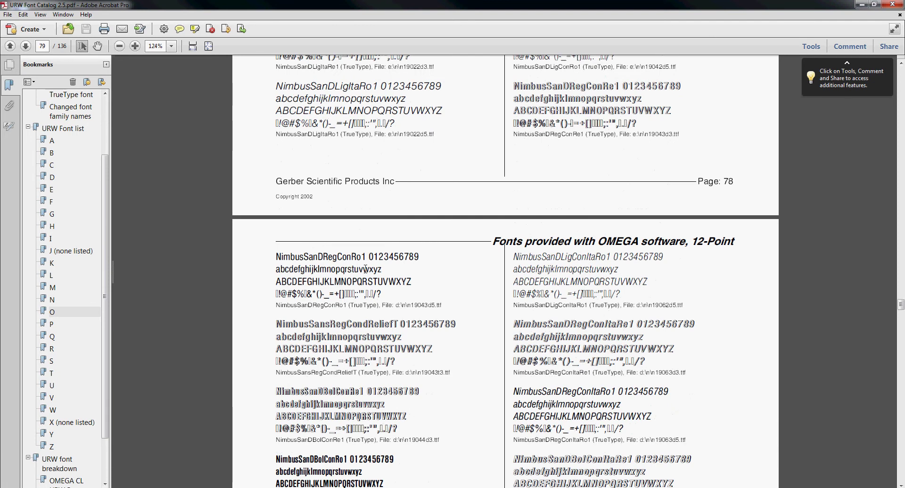
Enlarge the catalog page and highlight the file name 19043d5.ttf in the NimbusSanDRegConRo1 entry
scroll(344, 283, "up", 3)
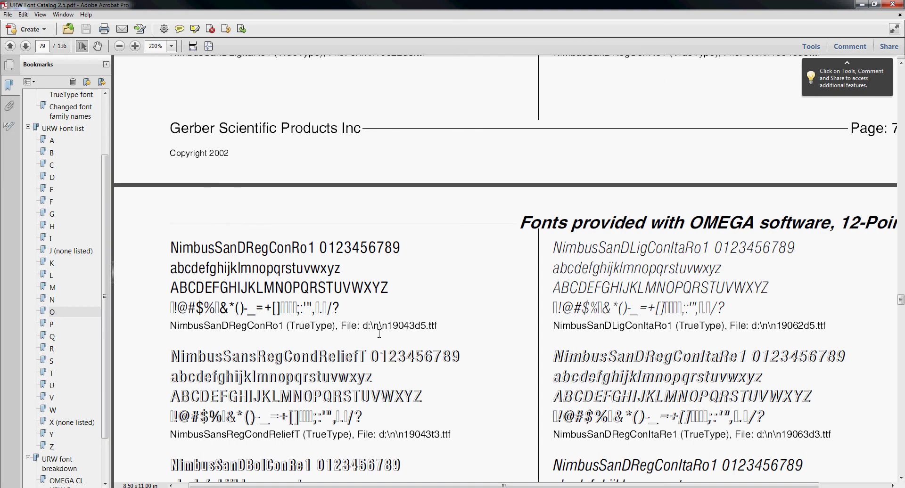
left_click_drag(437, 325, 393, 331)
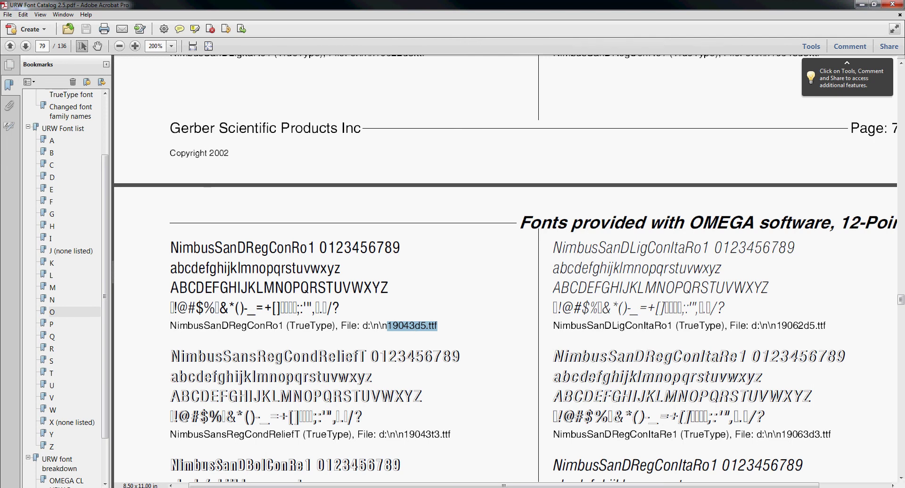
Switch to Windows Explorer and open the N subfolder of the disc's Truetype fonts folder
key("alt+Tab")
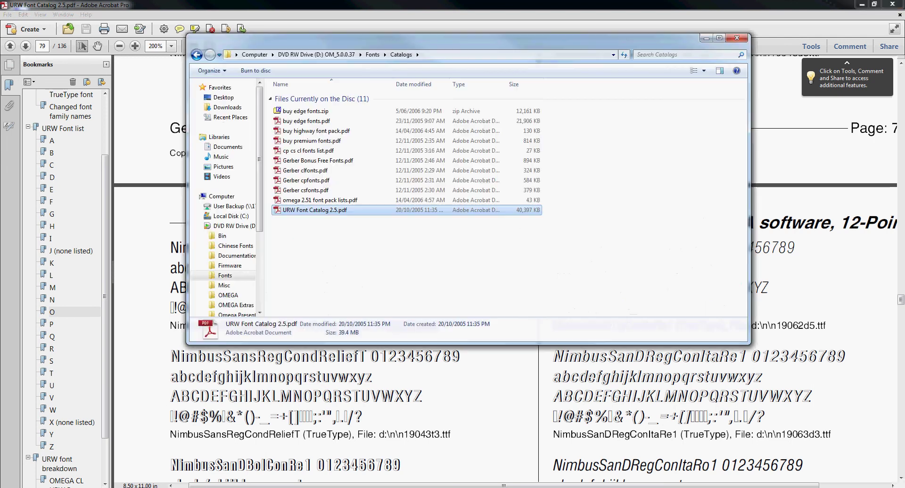
left_click(197, 55)
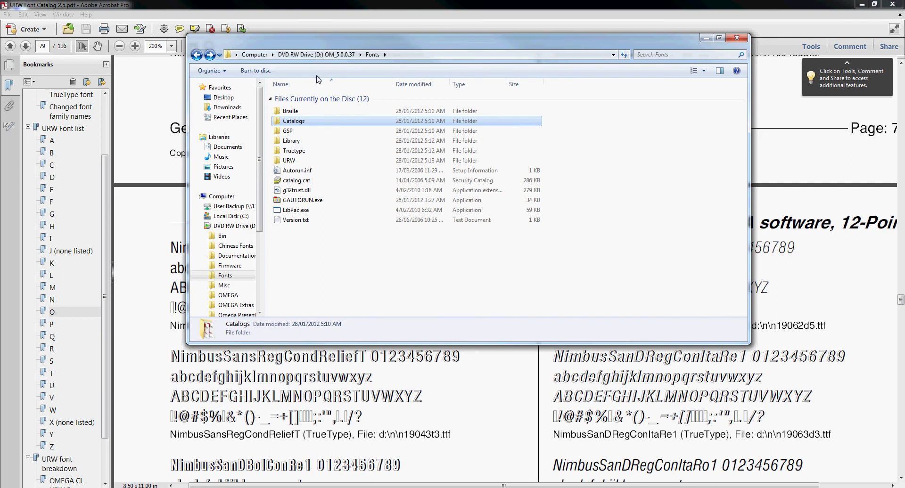
double_click(308, 152)
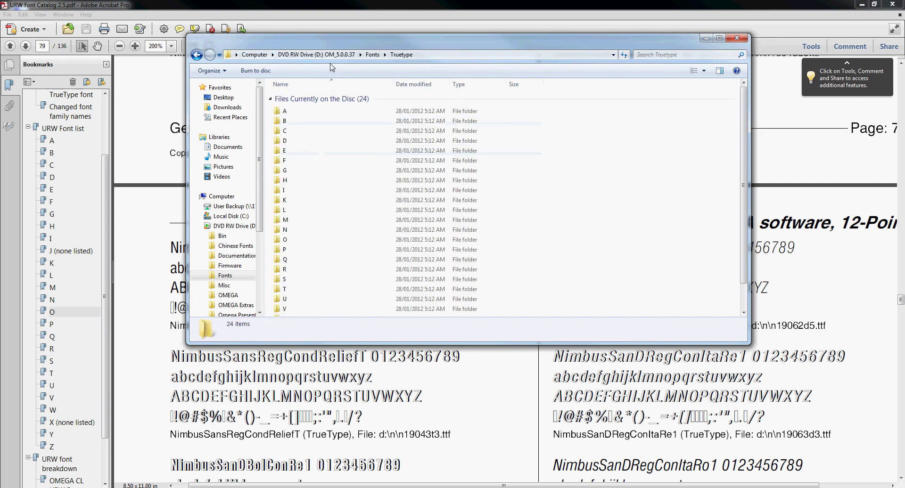
left_click_drag(324, 40, 361, 29)
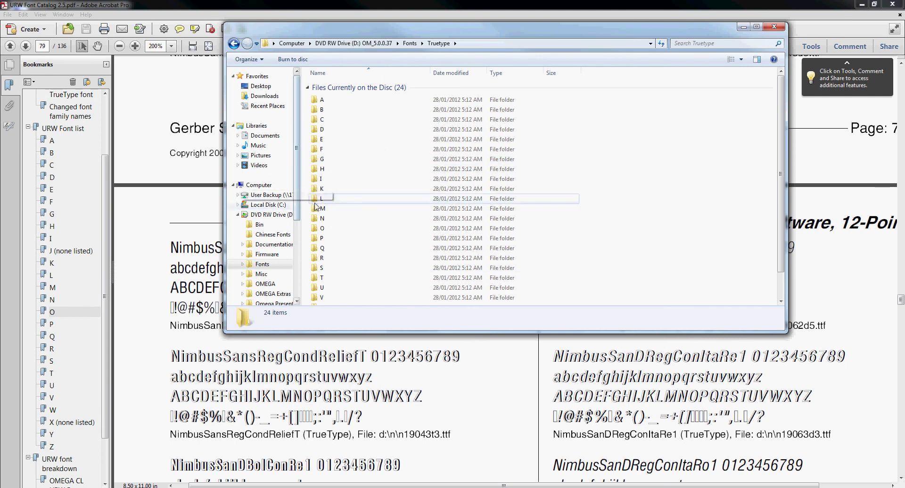
double_click(321, 219)
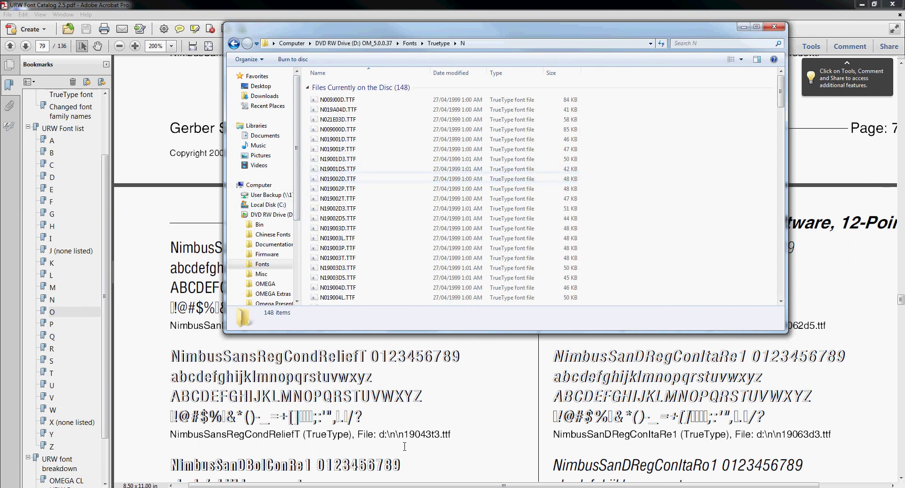
Open the font file N019024P.TTF, install NimbusSanP Bold Italic, and close its preview
left_click(343, 209)
scroll(346, 222, "down", 10)
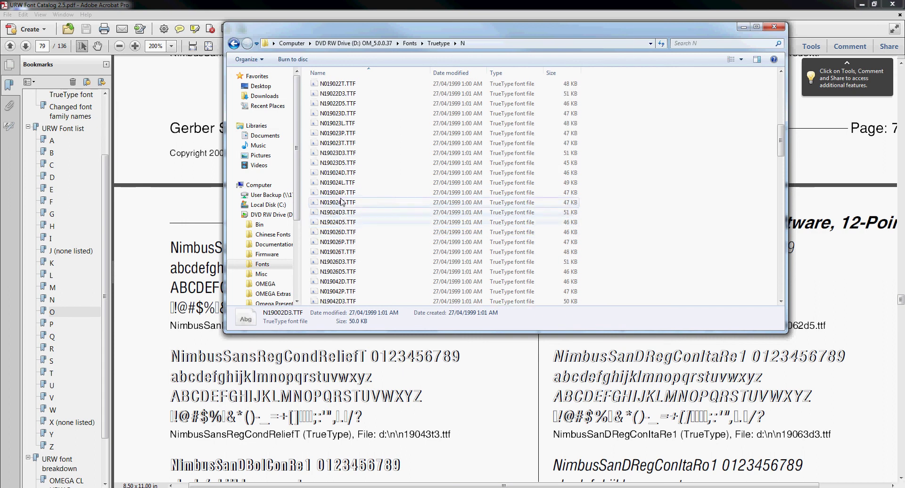
left_click(341, 194)
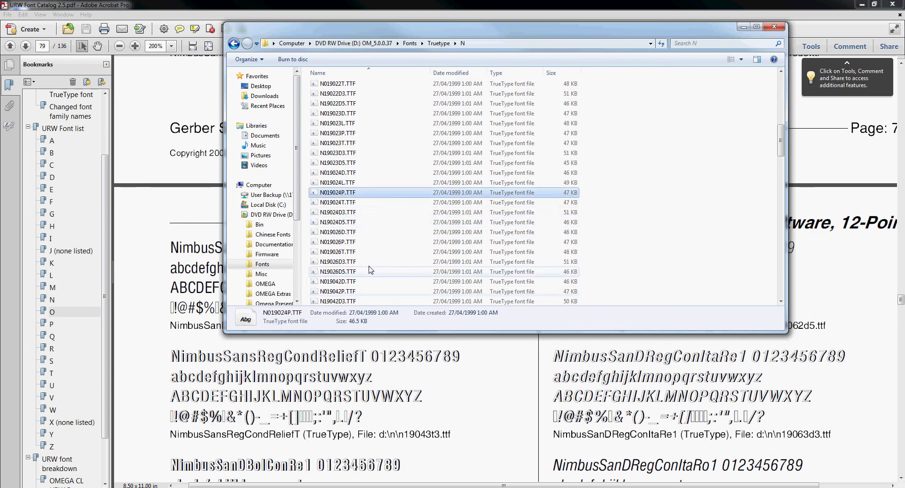
double_click(326, 192)
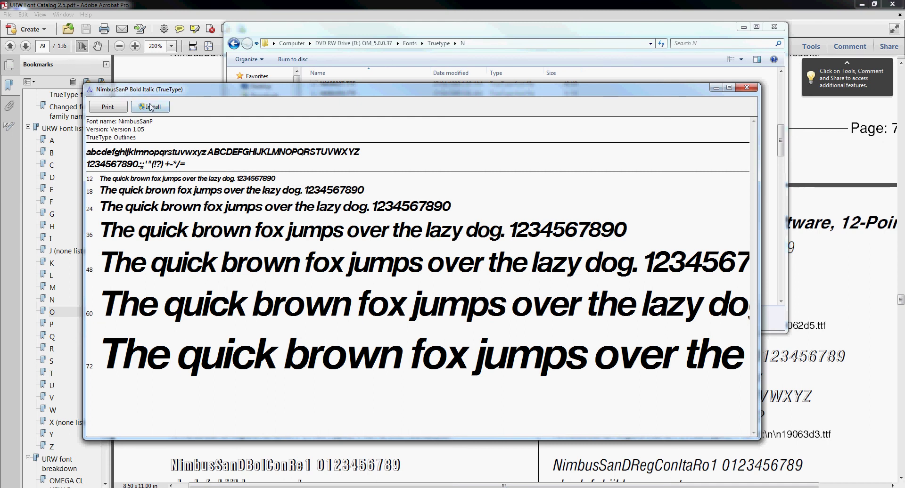
left_click(154, 108)
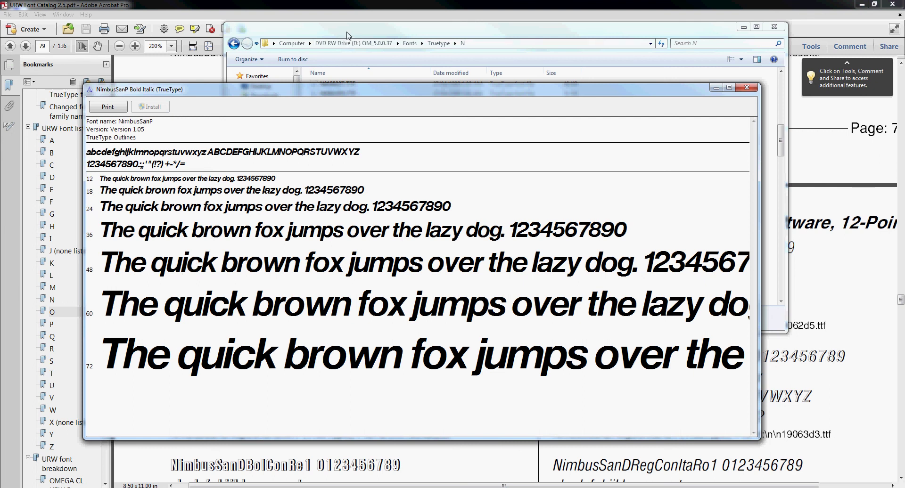
left_click(747, 88)
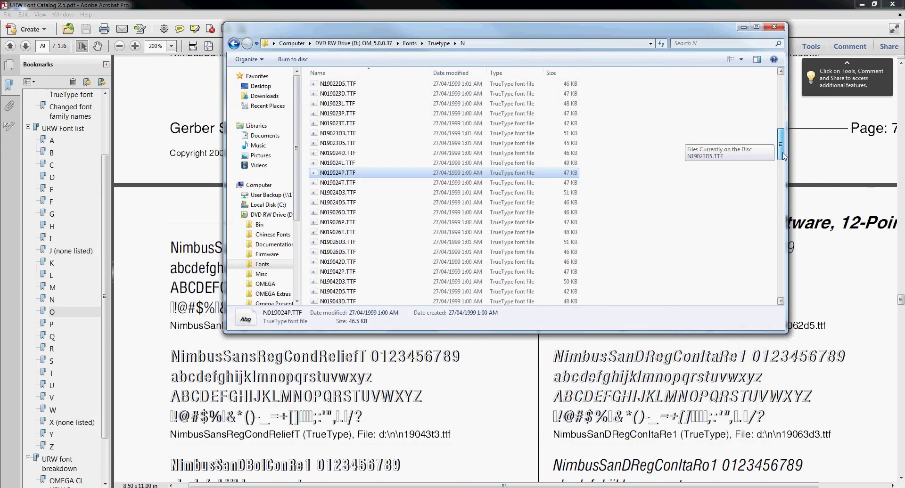
Open the font file N020024D.TTF from the N folder and install NimbusRomD Bold Italic
left_click_drag(783, 155, 782, 259)
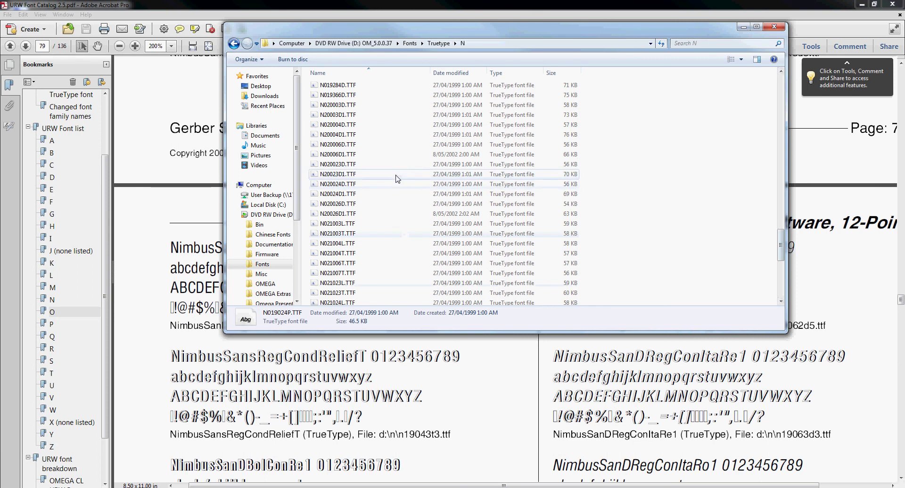
double_click(338, 185)
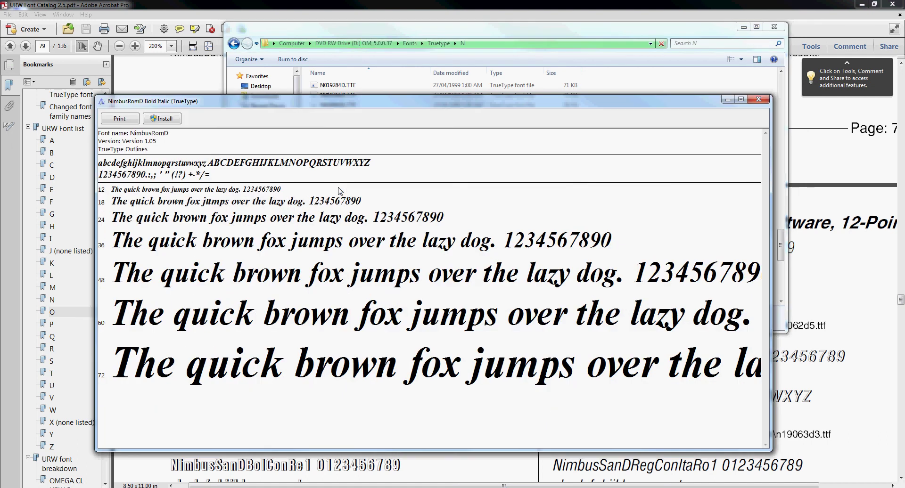
left_click(165, 121)
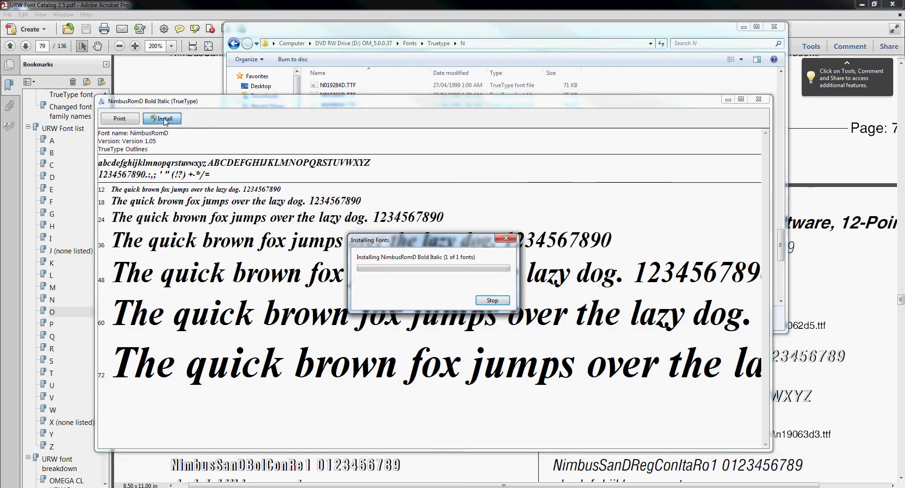